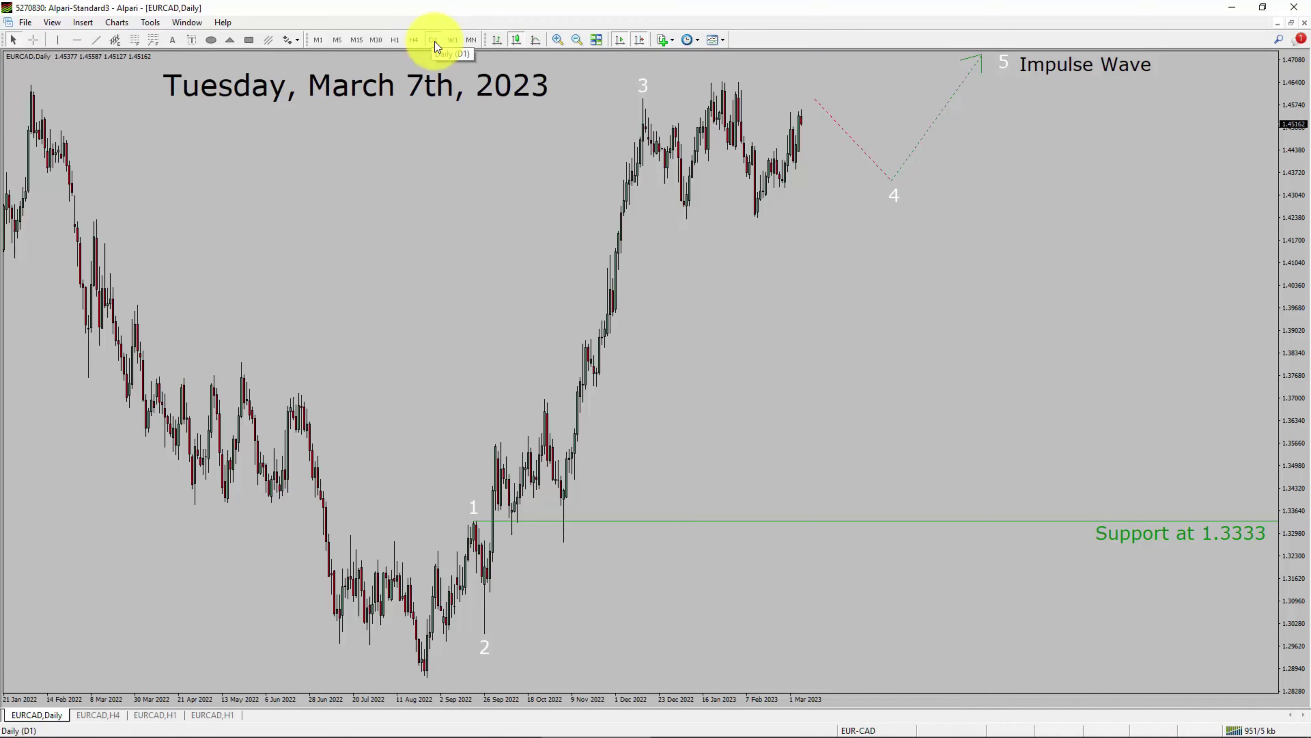
Read the 1.3333 support level with the crosshair, then bring up the EURCAD H4 chart
{"action": "middle_click", "coordinate": [1259, 505]}
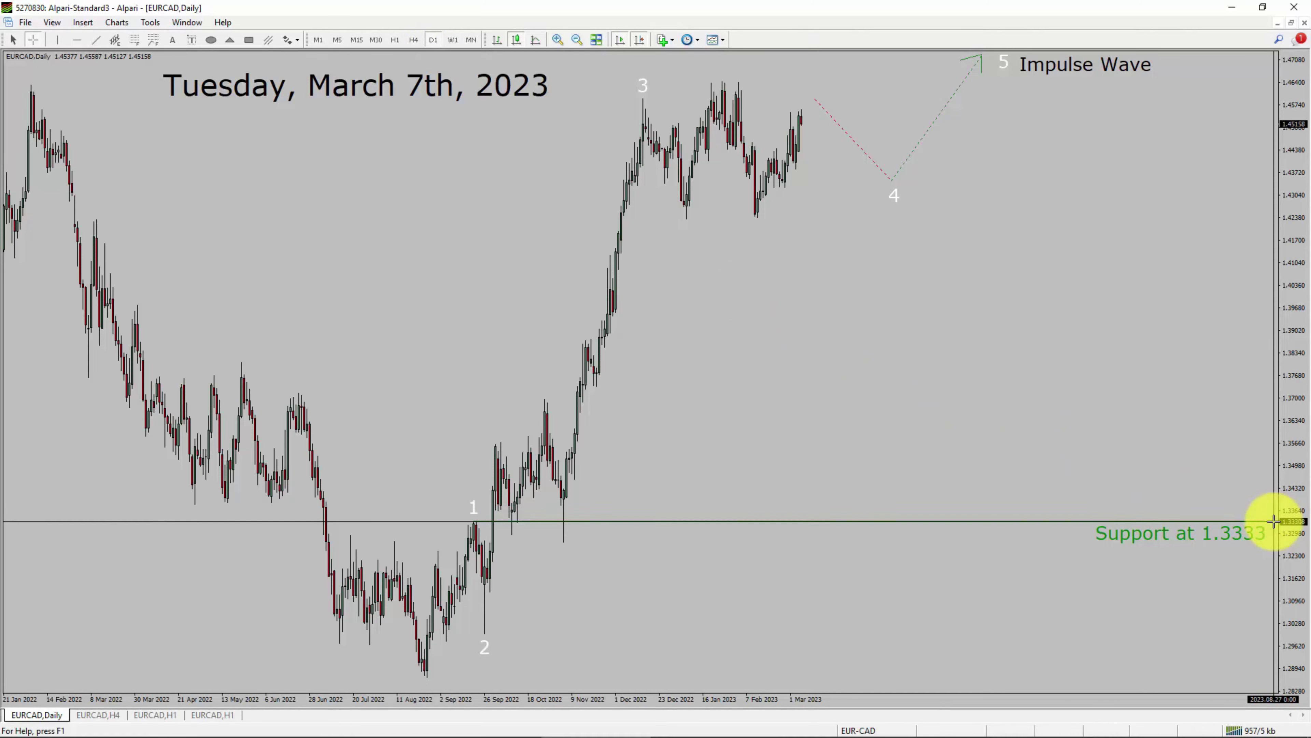
{"action": "middle_click", "coordinate": [1273, 522]}
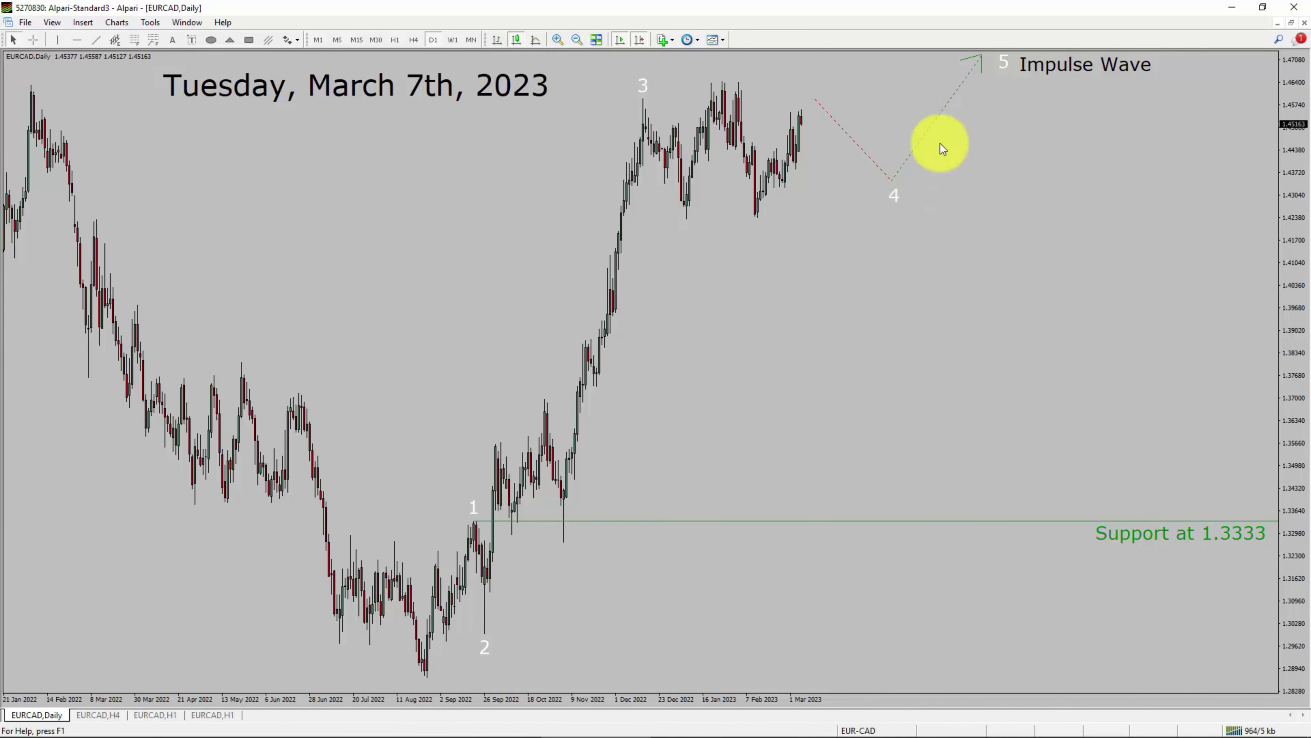
{"action": "middle_click", "coordinate": [1013, 74]}
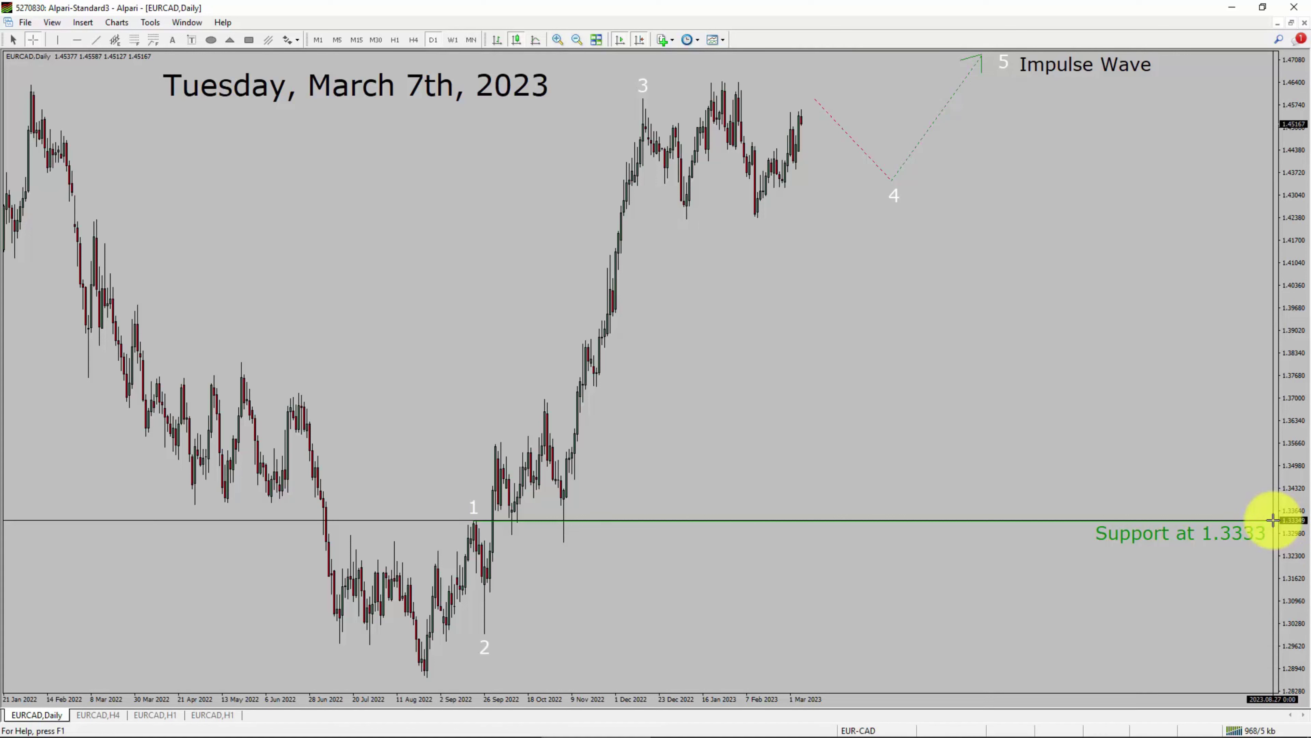
{"action": "middle_click", "coordinate": [1273, 520]}
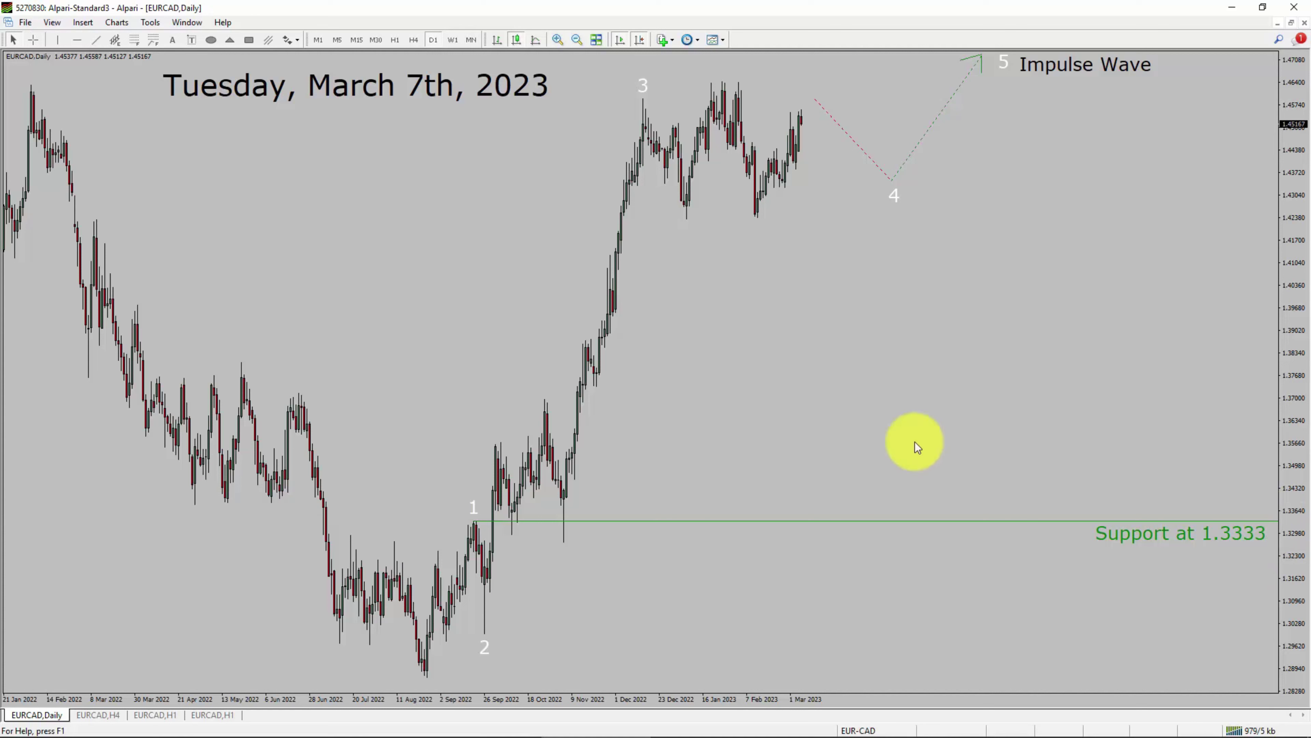
{"action": "left_click", "coordinate": [96, 716]}
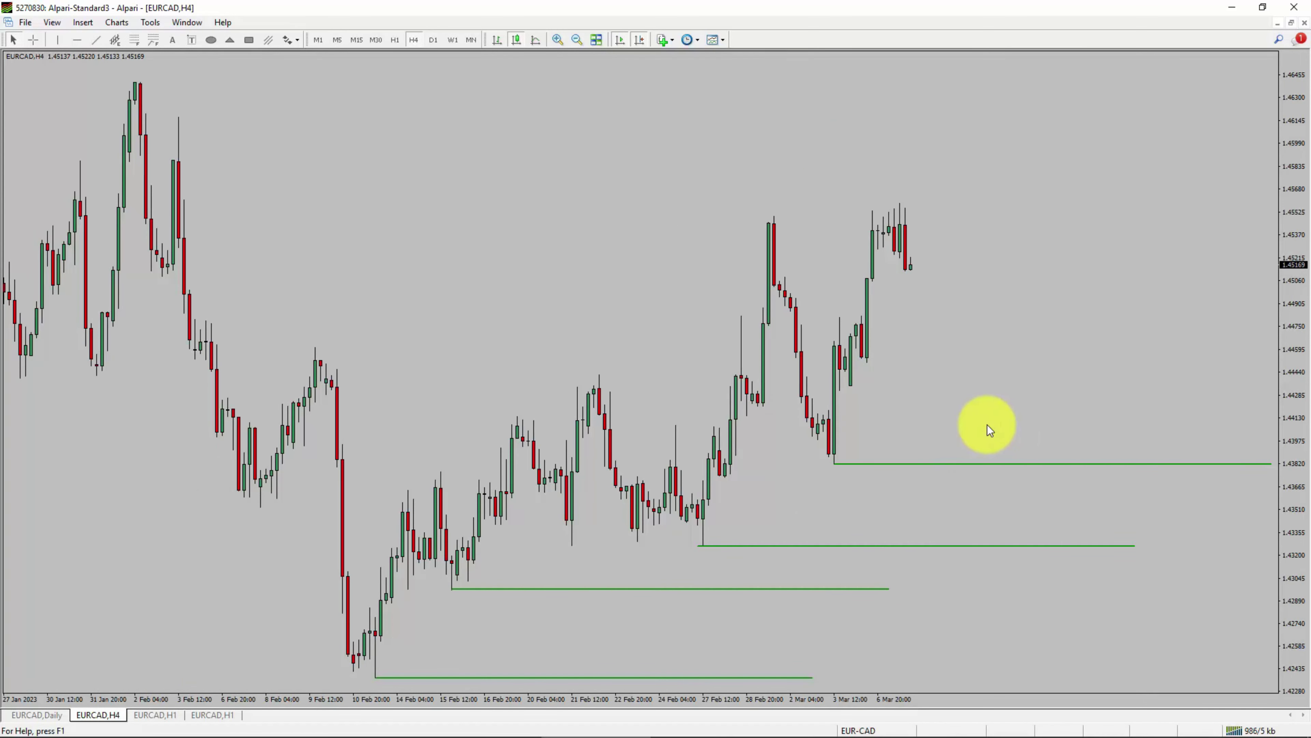
Show the EURCAD H1 Double Zig Zag wave chart and read its prices with the crosshair
{"action": "left_click", "coordinate": [158, 713]}
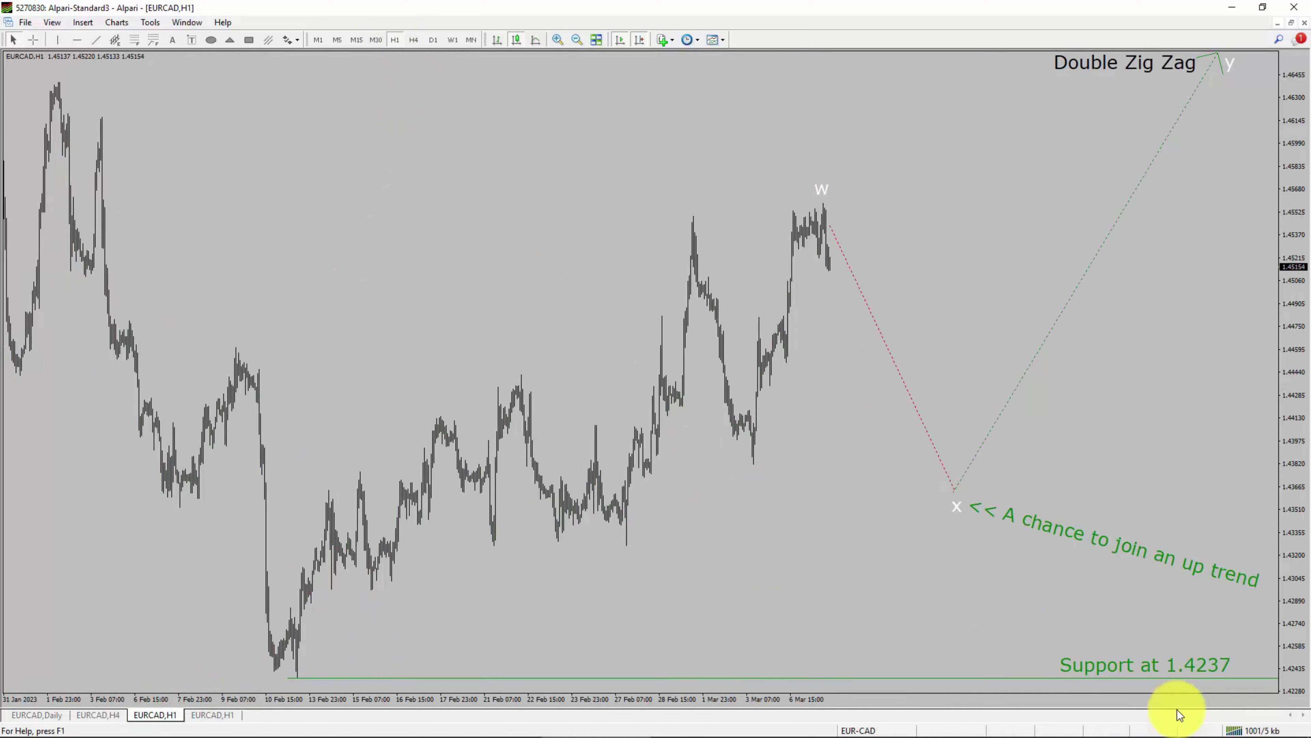
{"action": "middle_click", "coordinate": [1260, 685]}
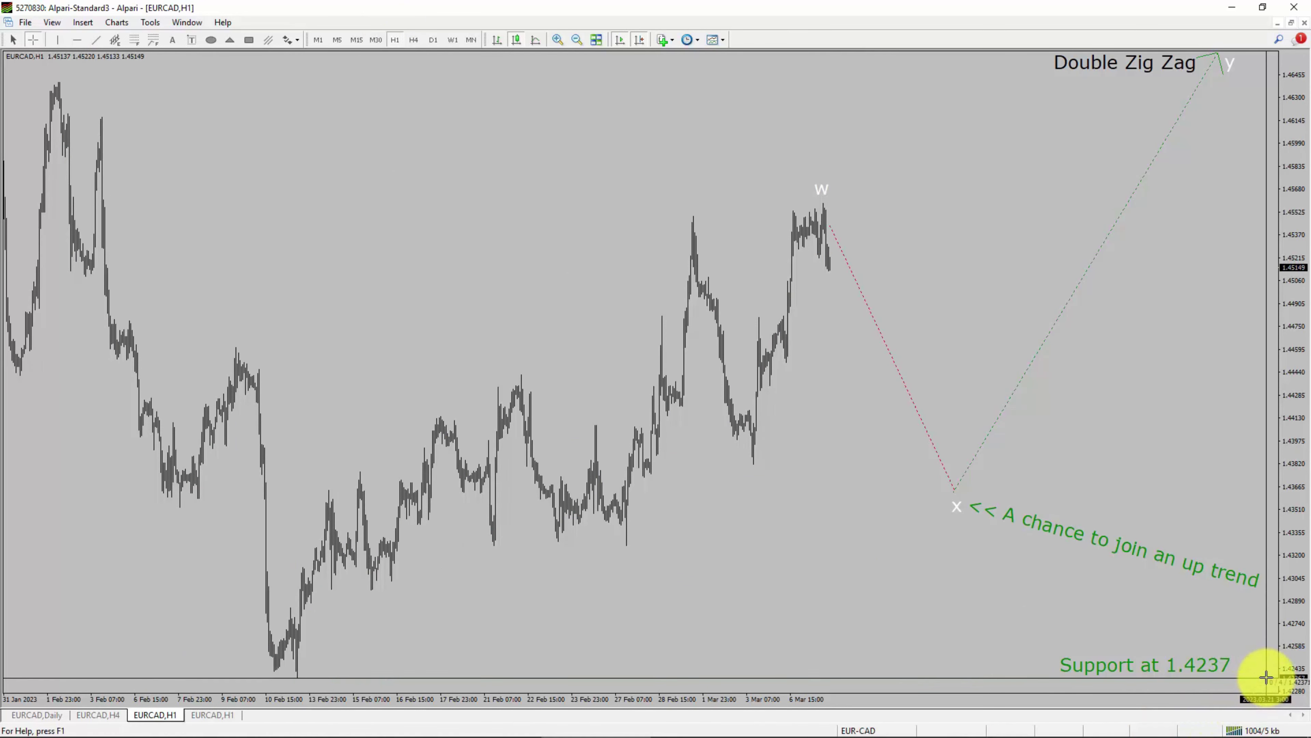
{"action": "middle_click", "coordinate": [1270, 679]}
{"action": "left_click", "coordinate": [842, 260]}
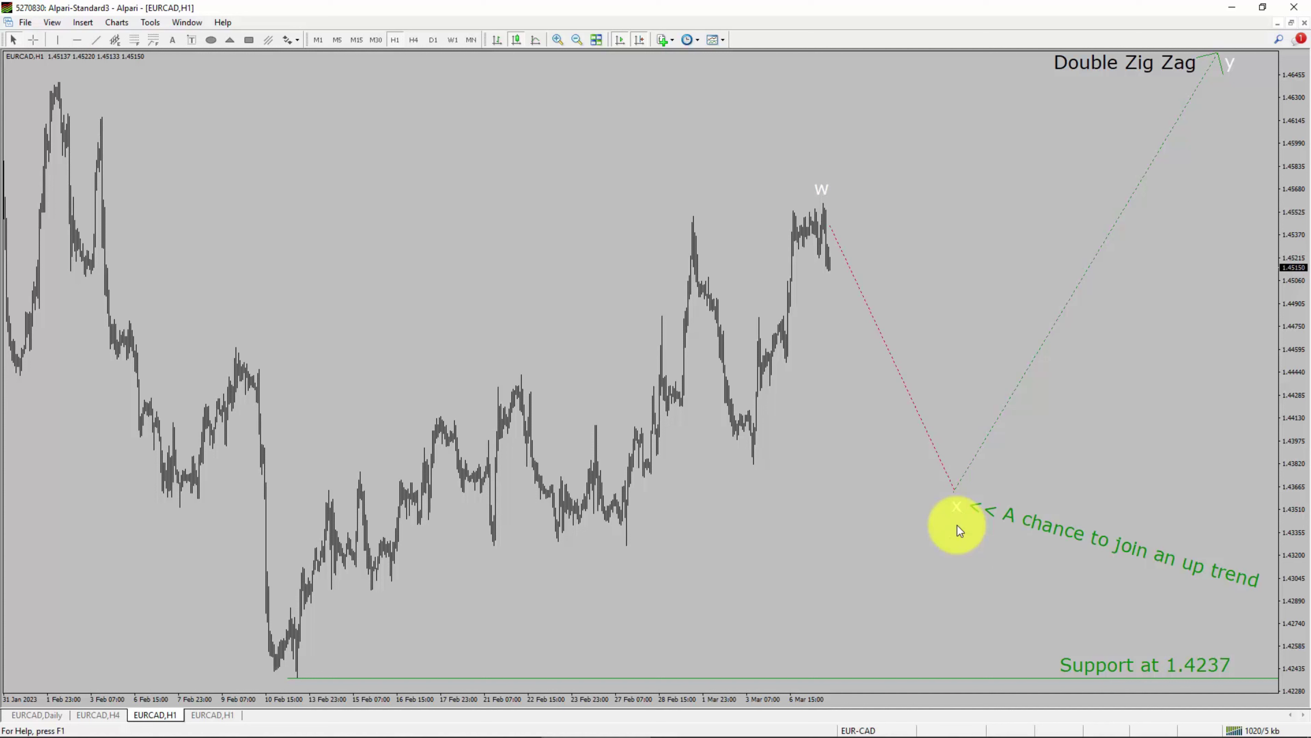
{"action": "key", "text": "ctrl+f"}
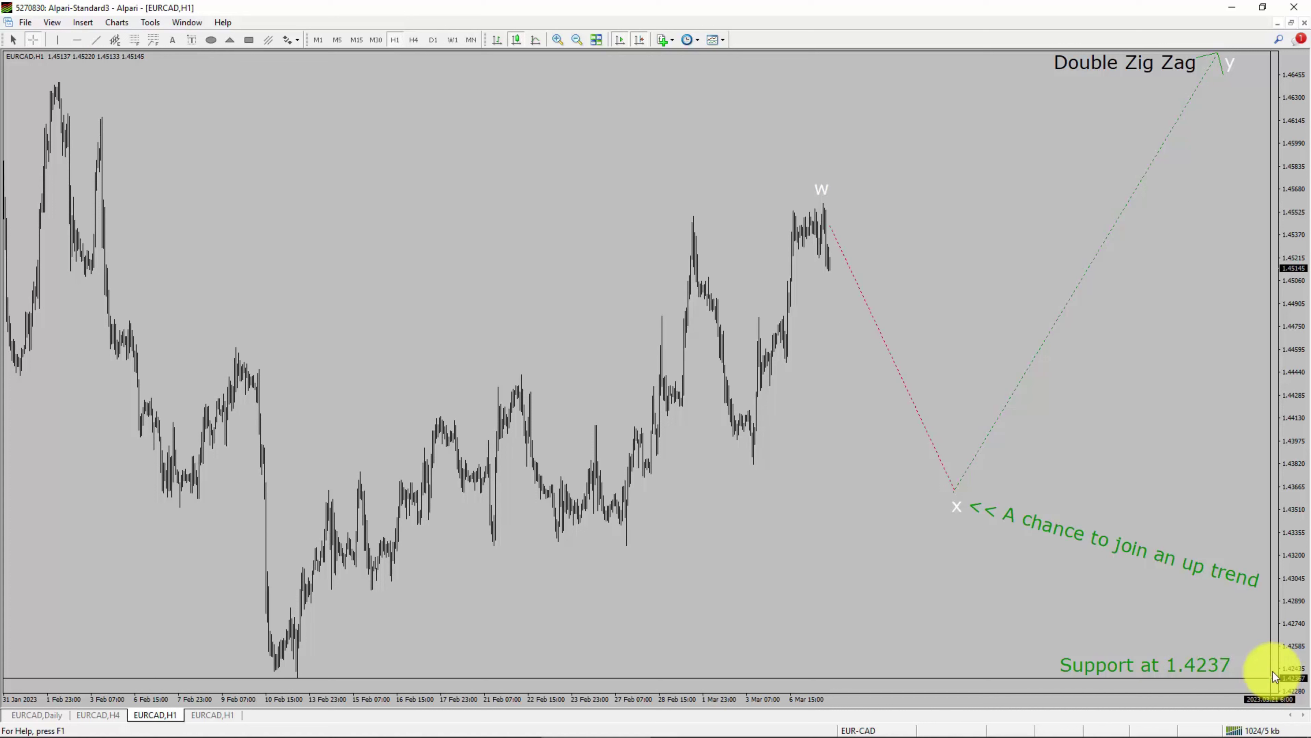
Bring up the EURCAD H1 chart whose Fibonacci 0.618 level sits near wave X
{"action": "key", "text": "ctrl+Tab"}
{"action": "left_click", "coordinate": [951, 491]}
{"action": "left_click", "coordinate": [951, 491]}
{"action": "left_click", "coordinate": [951, 491]}
{"action": "left_click", "coordinate": [951, 492]}
{"action": "left_click", "coordinate": [543, 494]}
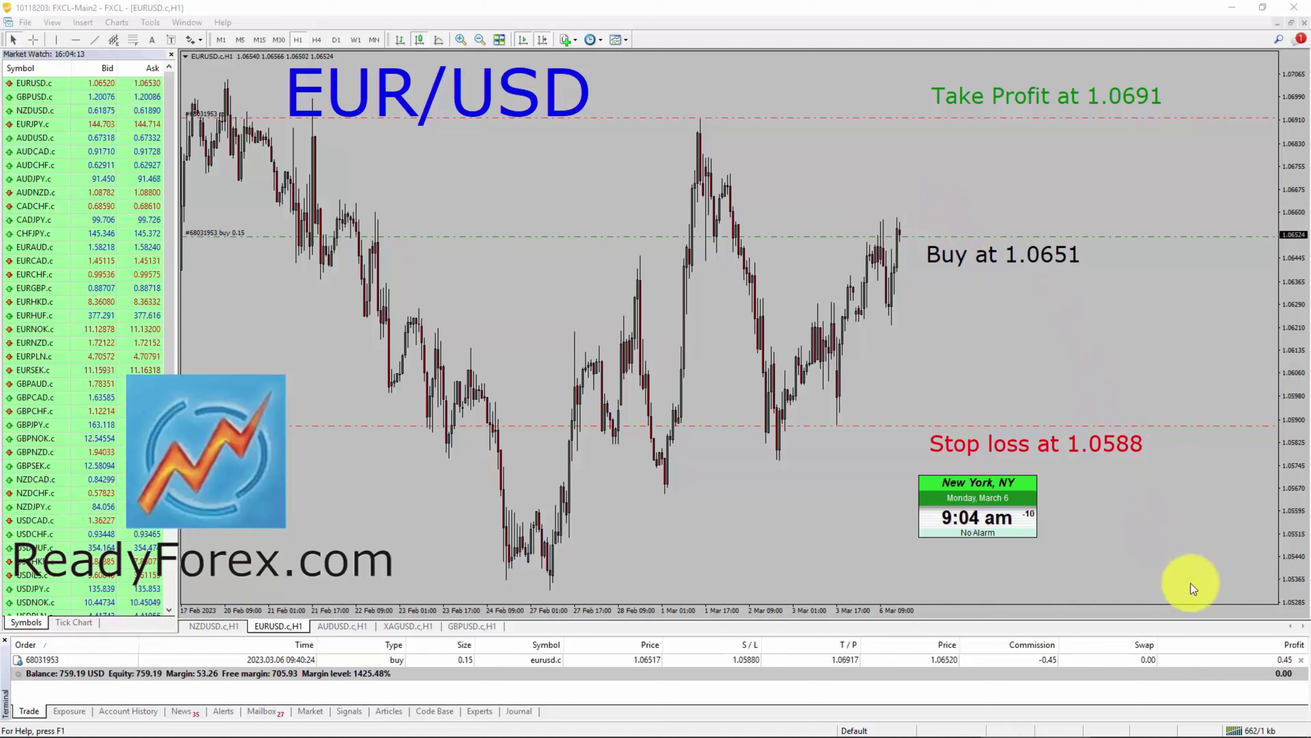
Close the 0.15-lot EUR/USD buy at market from its Order window
{"action": "double_click", "coordinate": [898, 658]}
{"action": "left_click_drag", "start_coordinate": [666, 143], "coordinate": [684, 222]}
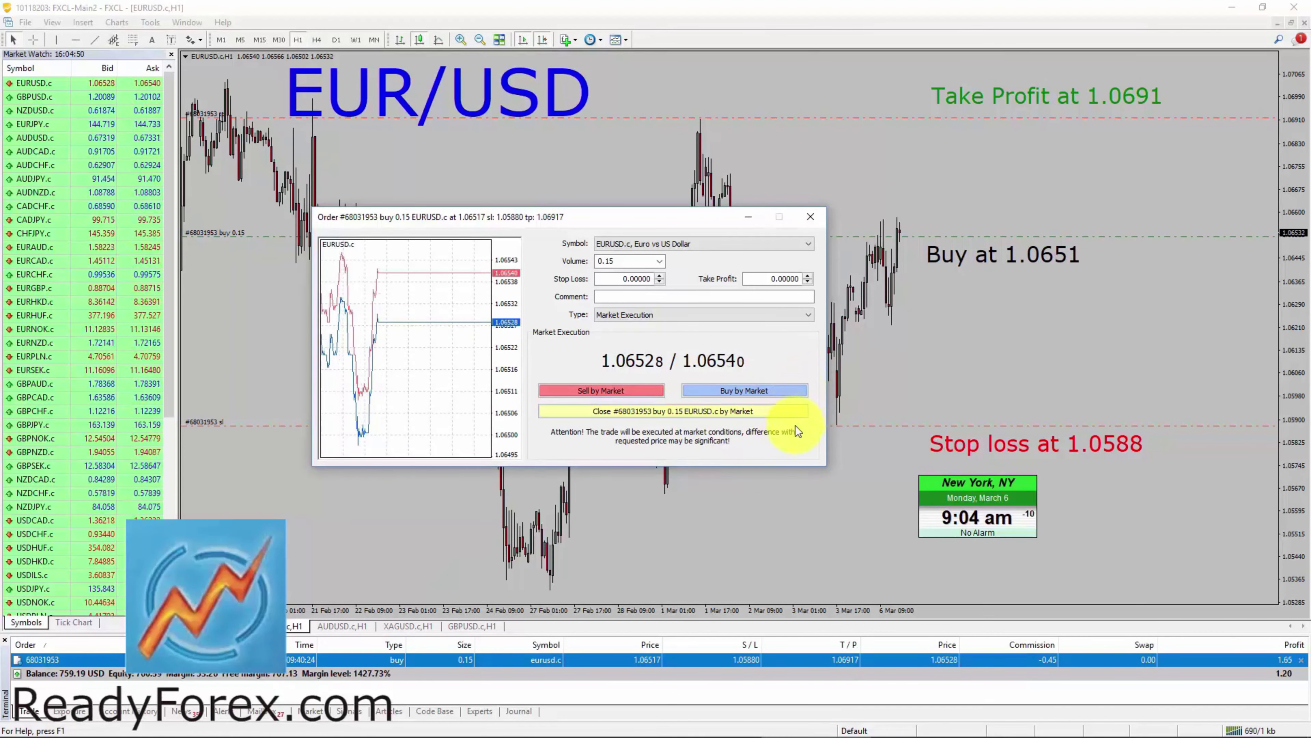
{"action": "left_click", "coordinate": [792, 415]}
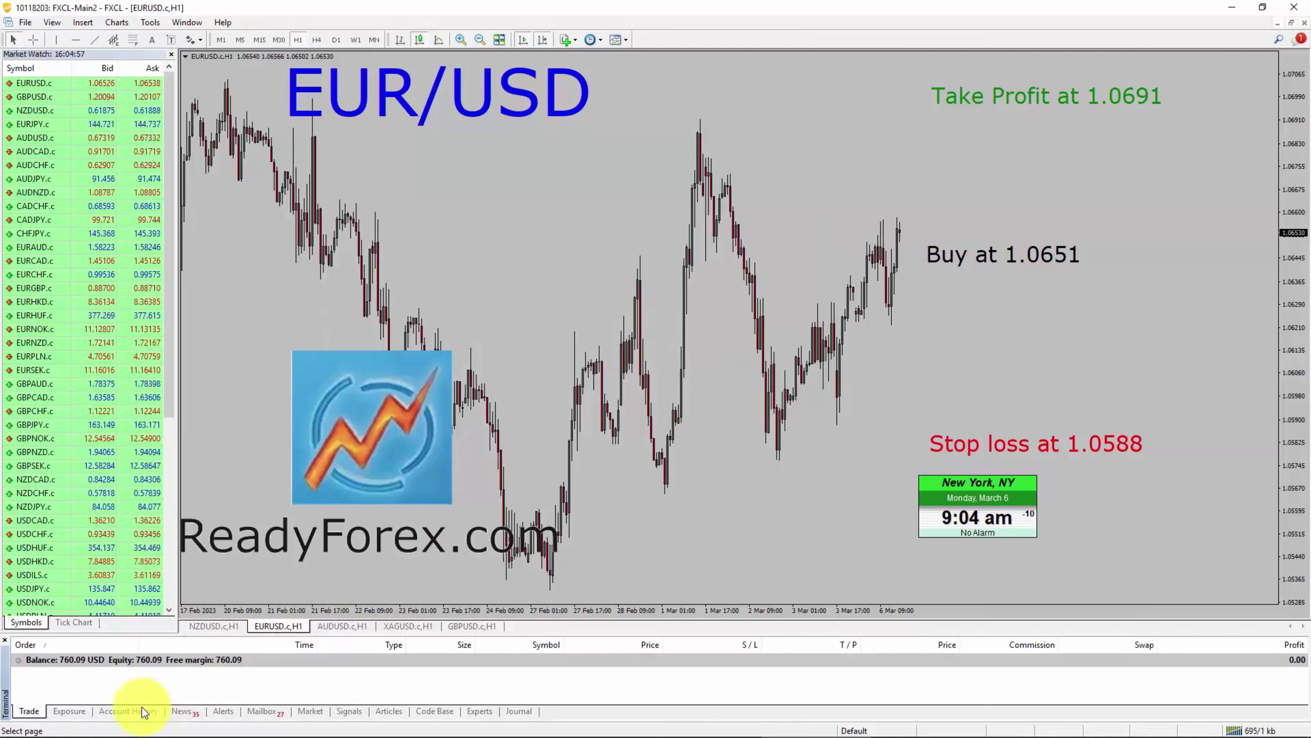
Select the closed EURUSD trade in Account History and save the history as a detailed report
{"action": "left_click", "coordinate": [129, 712]}
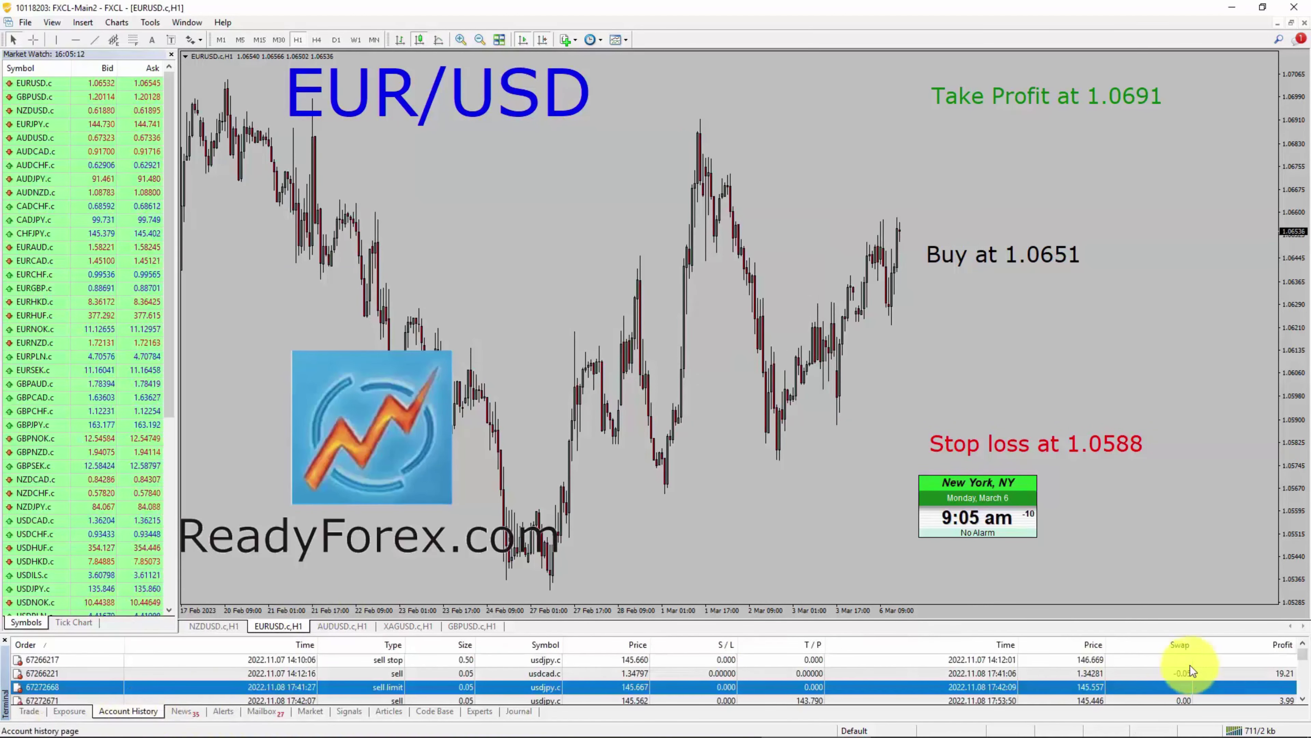
{"action": "scroll", "coordinate": [1178, 672], "scroll_direction": "down", "scroll_amount": 10}
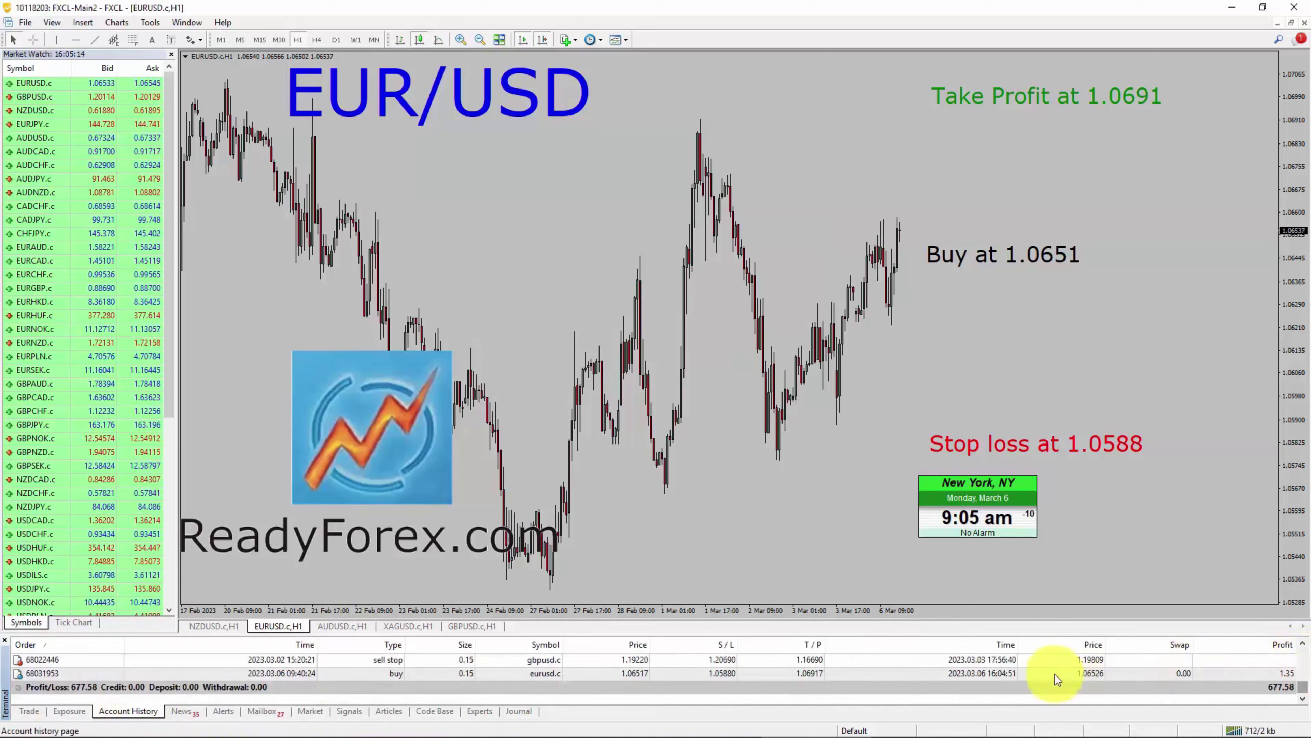
{"action": "left_click", "coordinate": [732, 675]}
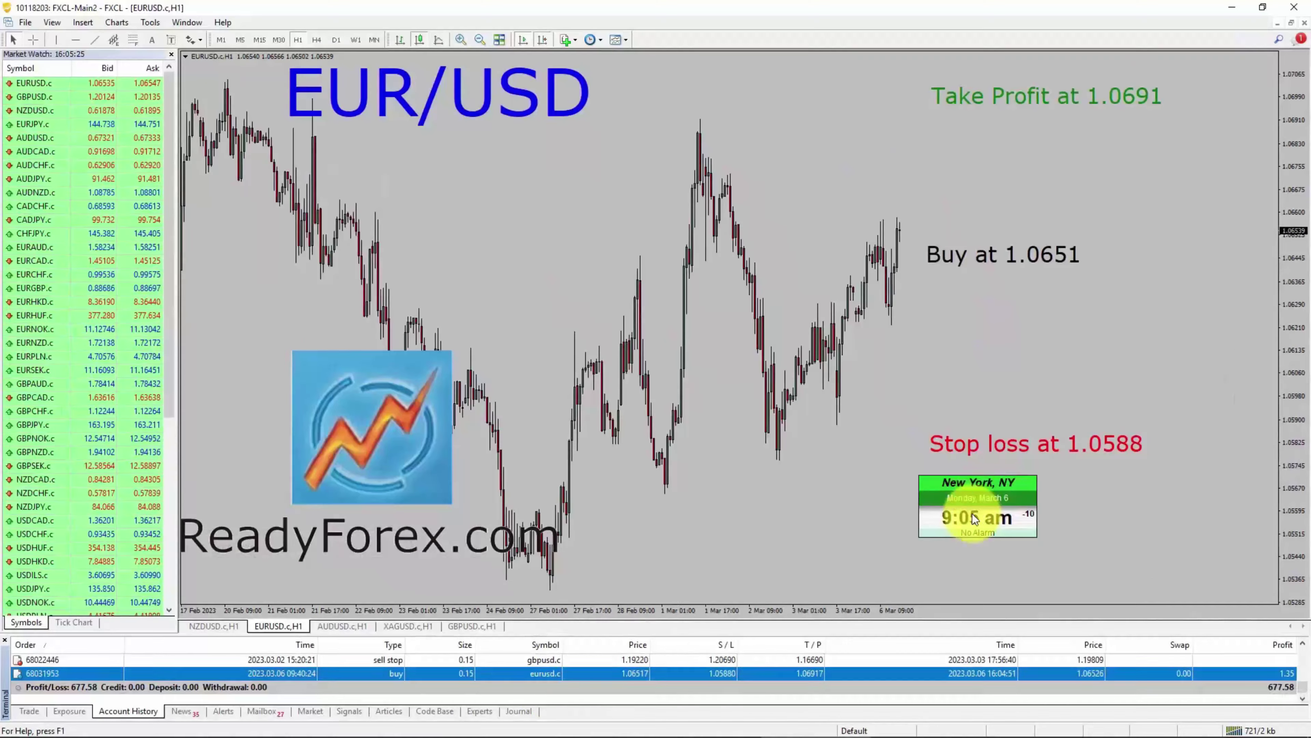
{"action": "right_click", "coordinate": [551, 686]}
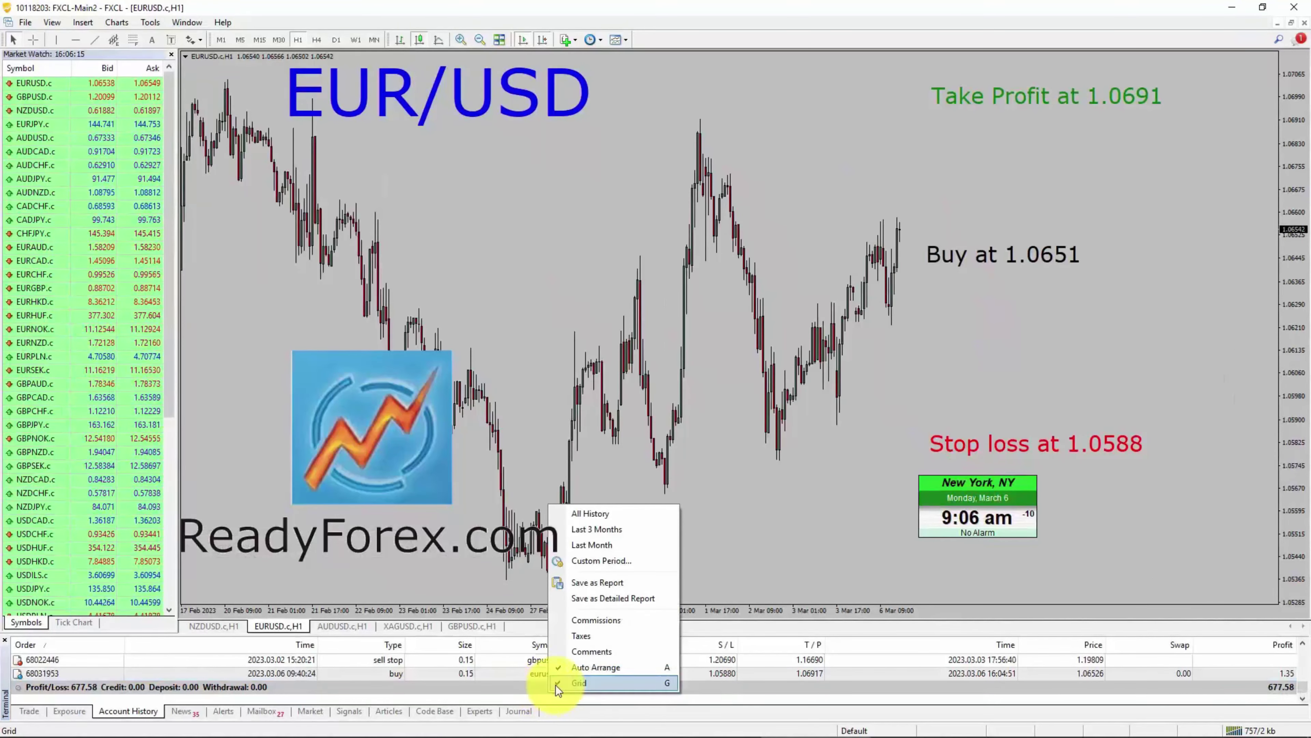
{"action": "left_click", "coordinate": [621, 599]}
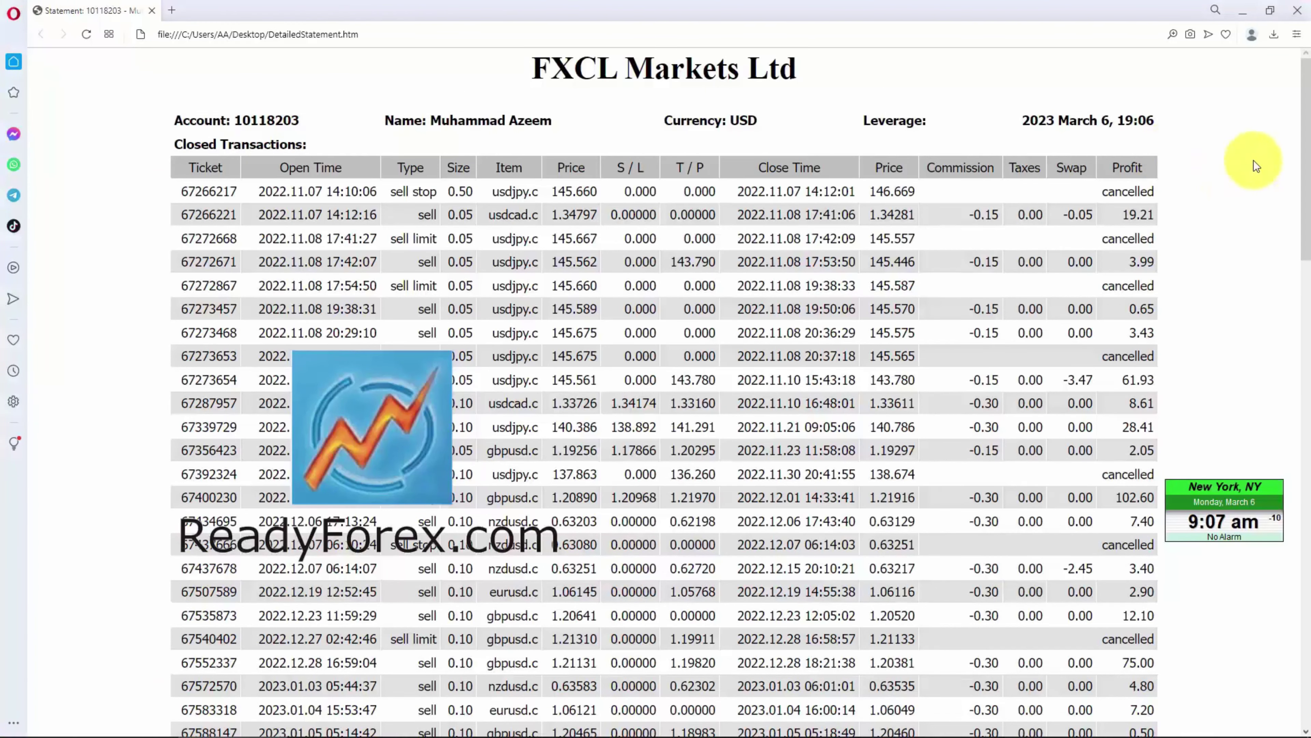
Scroll to the last closed trade and highlight its eurusd.c symbol and 1.35 profit
{"action": "left_click_drag", "start_coordinate": [1306, 127], "coordinate": [1280, 449]}
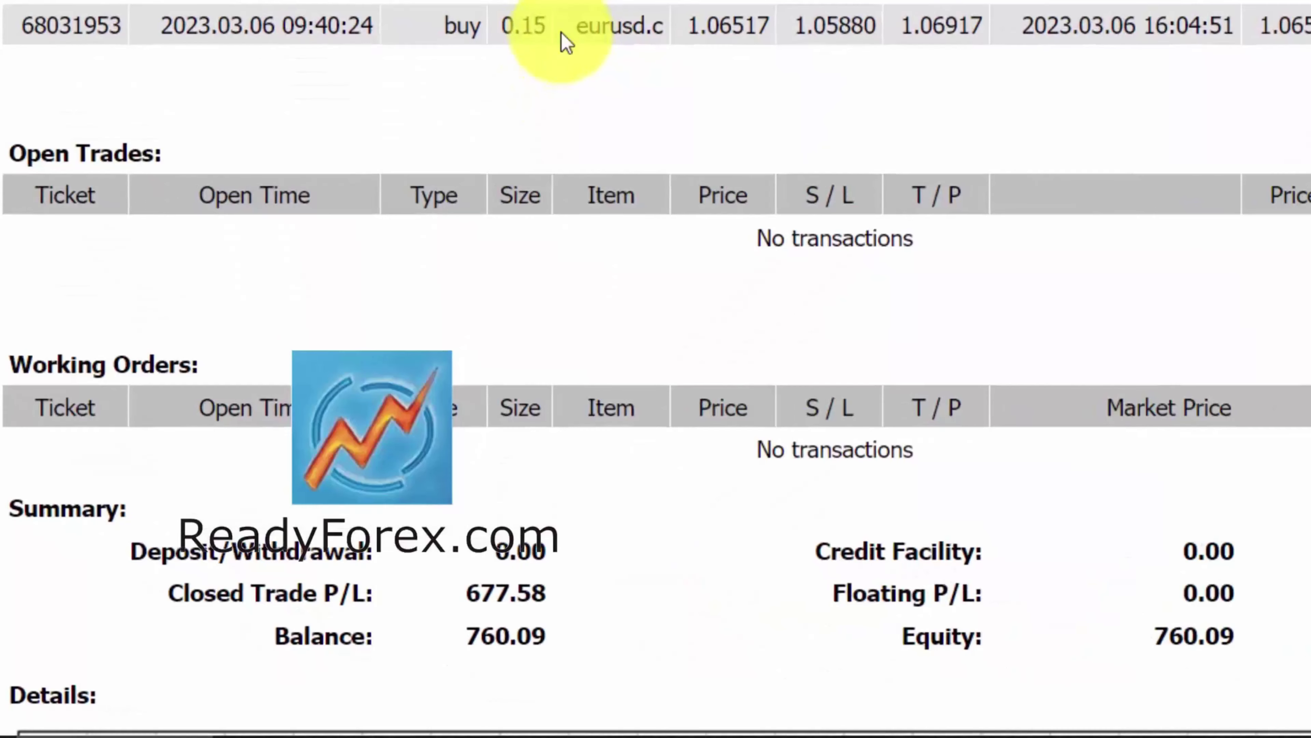
{"action": "left_click_drag", "start_coordinate": [575, 26], "coordinate": [666, 27]}
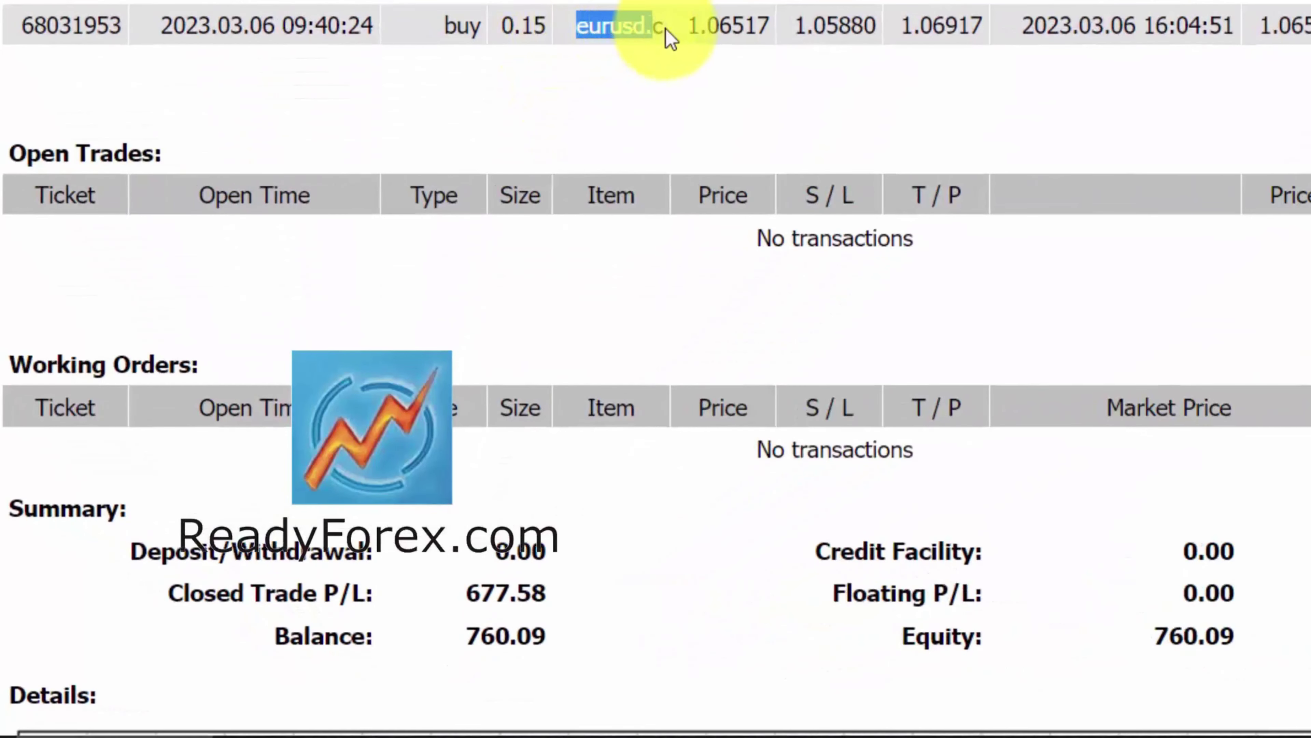
{"action": "left_click_drag", "start_coordinate": [1158, 26], "coordinate": [1203, 29]}
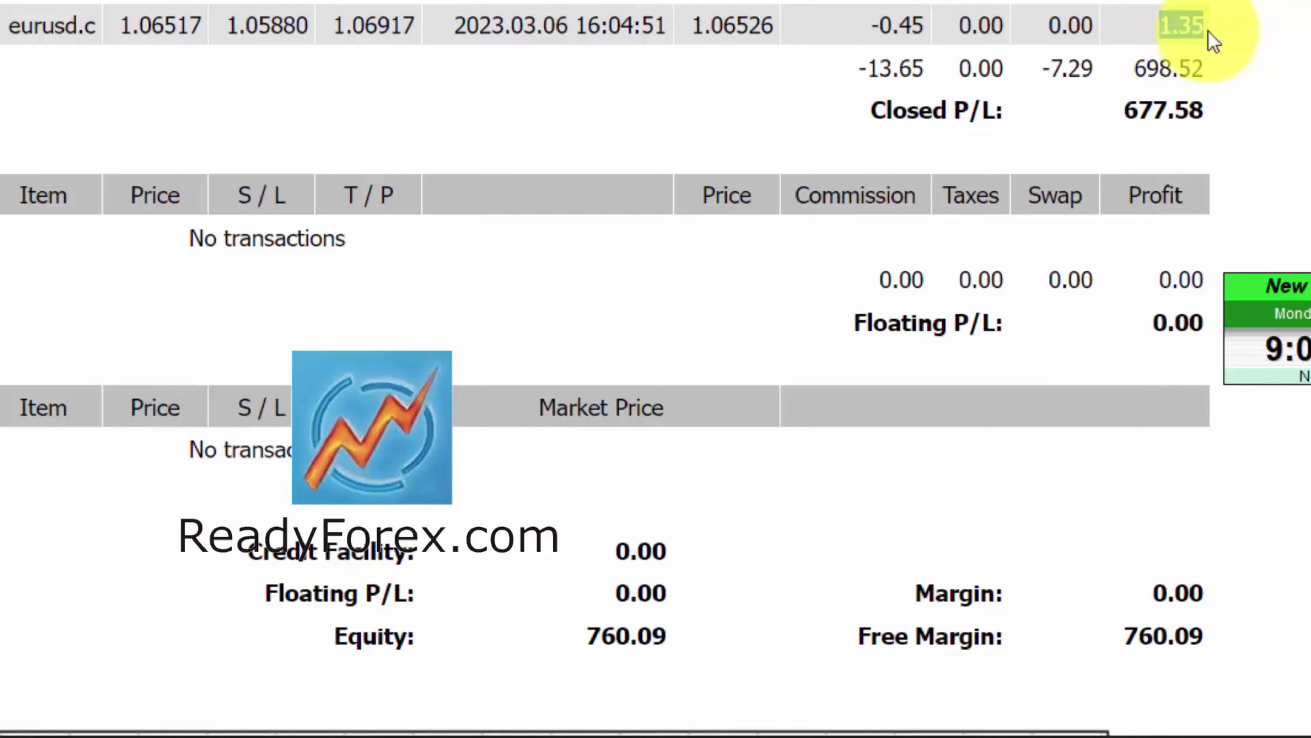
Highlight the Profit Trades 40 (100.00%) summary row, then switch to the ReadyForex homepage tab
{"action": "scroll", "coordinate": [1233, 142], "scroll_direction": "down", "scroll_amount": 3}
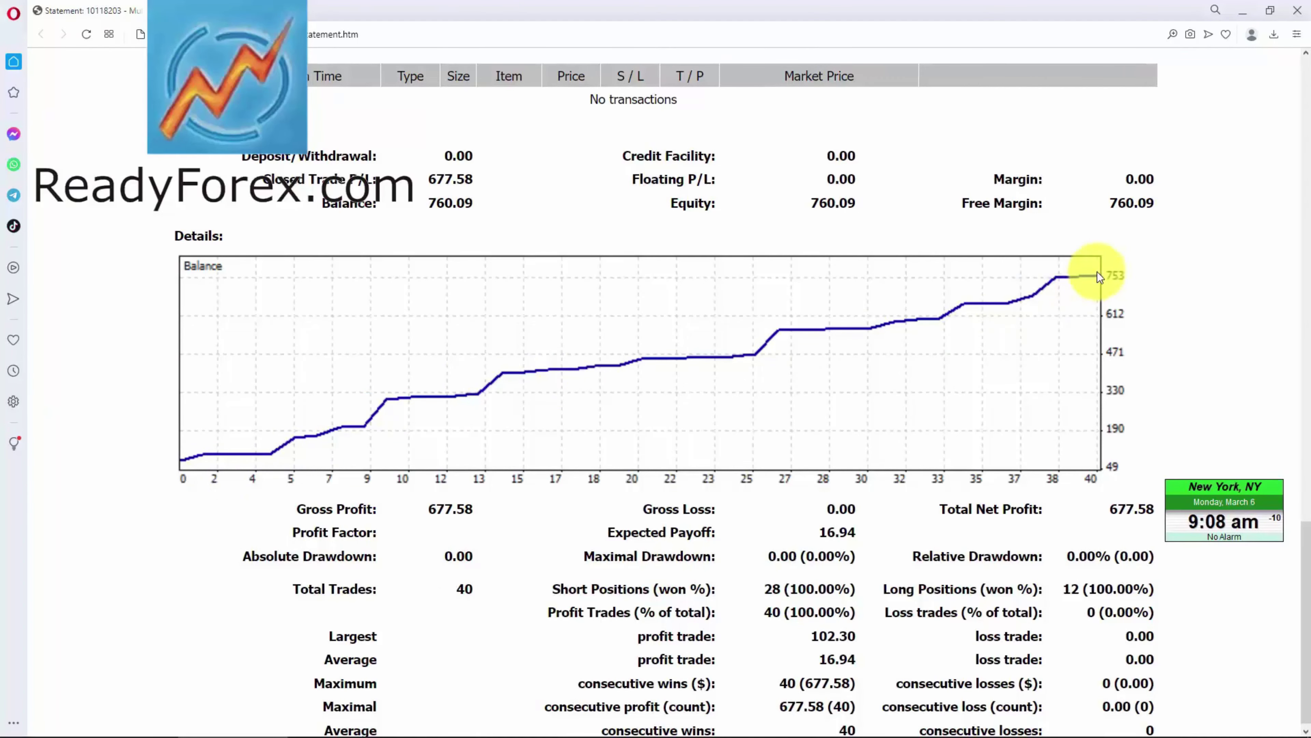
{"action": "left_click_drag", "start_coordinate": [549, 613], "coordinate": [714, 616]}
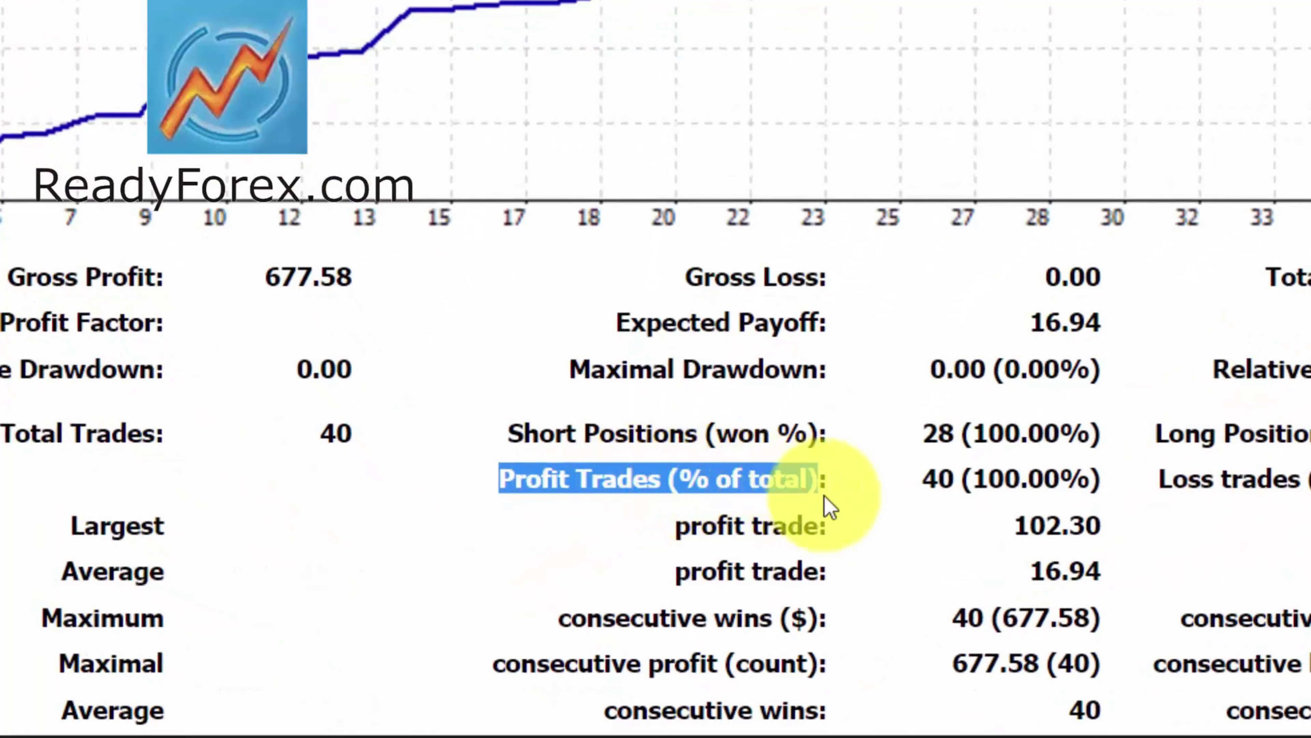
{"action": "left_click_drag", "start_coordinate": [829, 508], "coordinate": [1105, 498]}
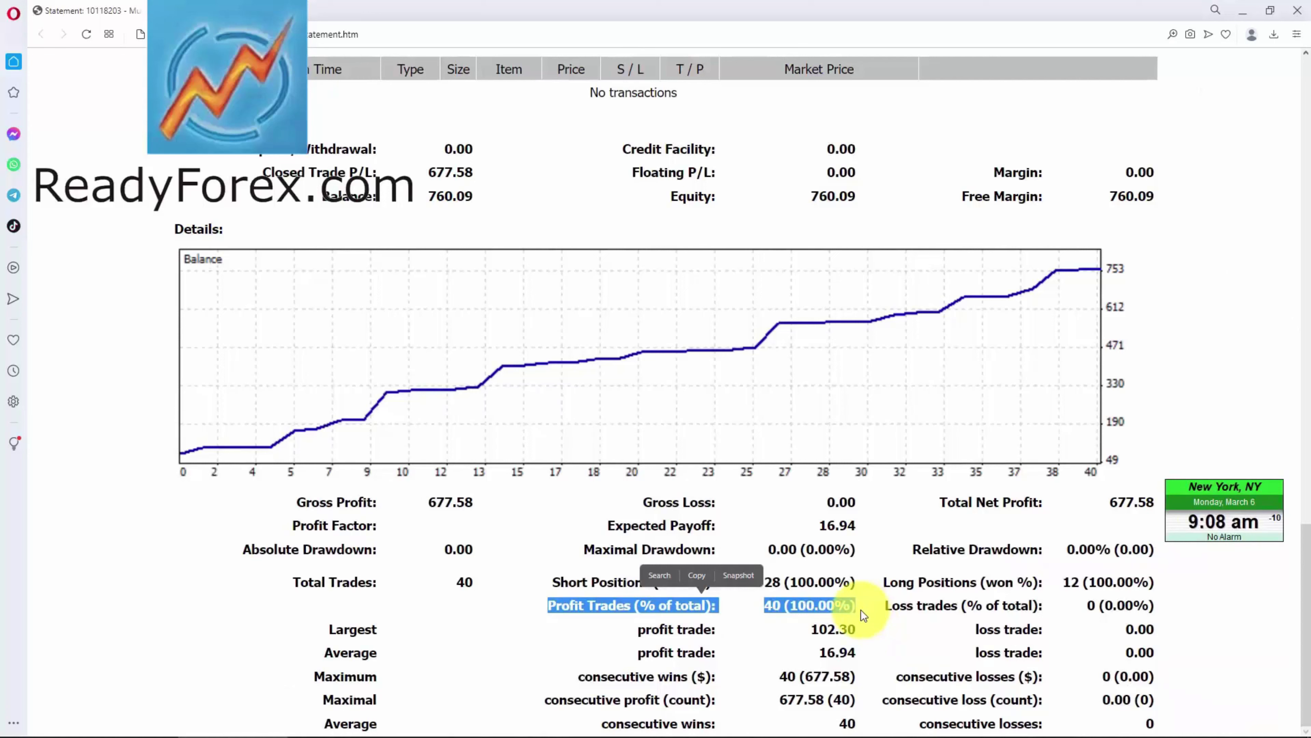
{"action": "left_click", "coordinate": [797, 628]}
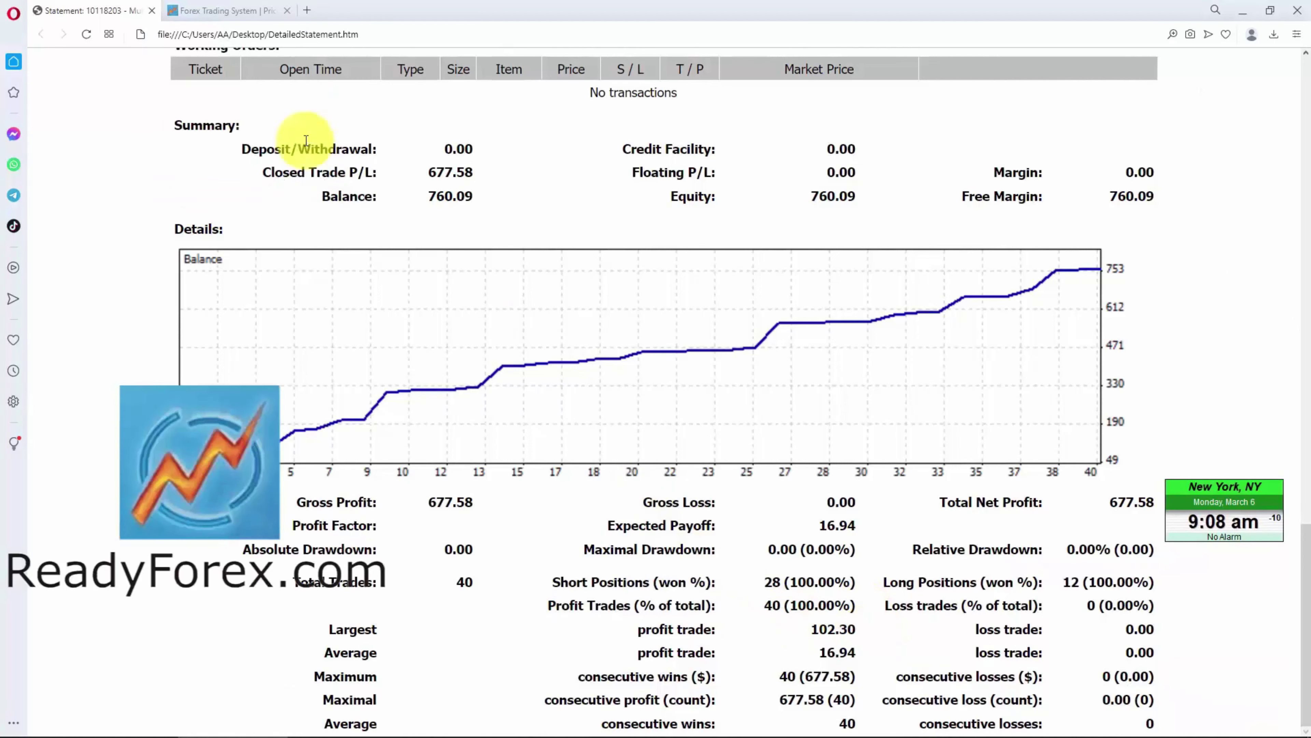
{"action": "left_click", "coordinate": [247, 12]}
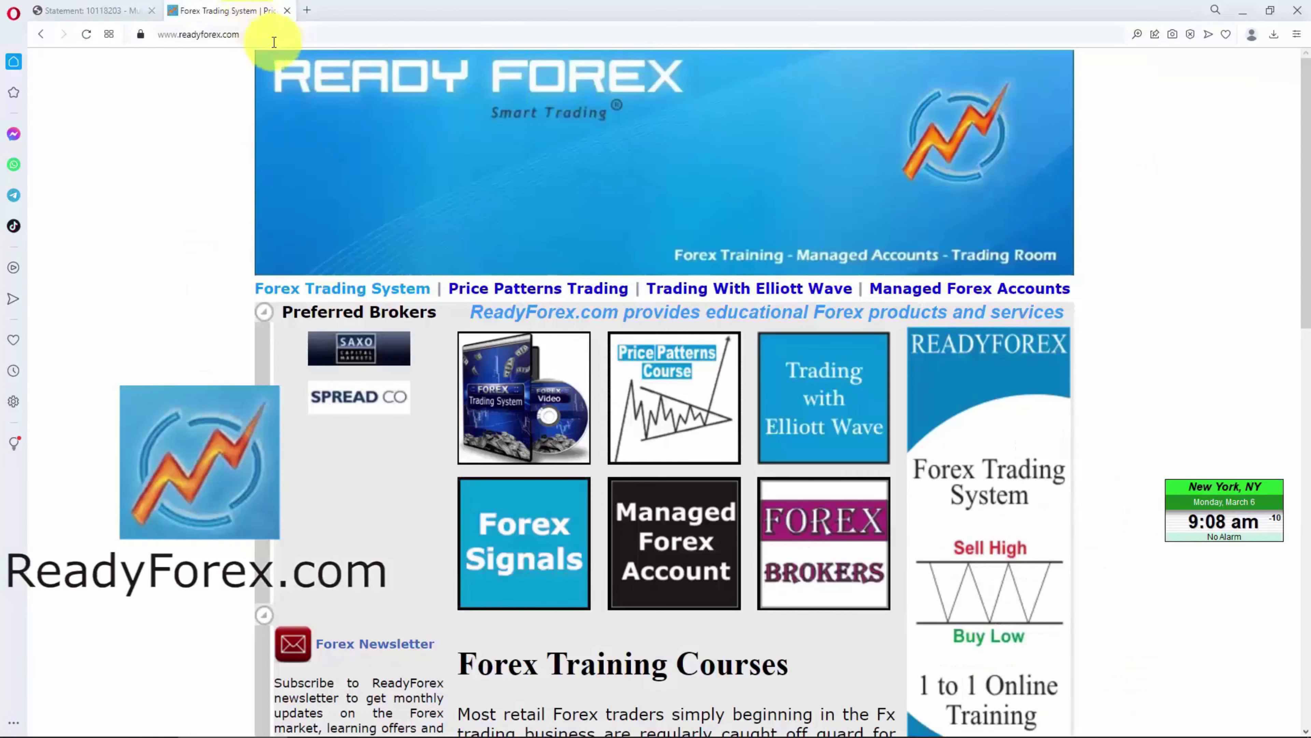